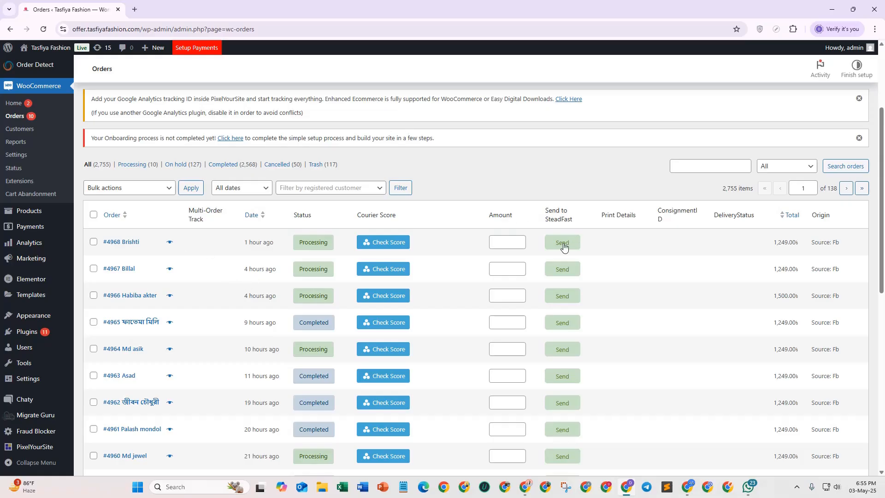
Step: Review the orders list's SteadFast sending, print, consignment and delivery status columns for sent and unsent orders
scroll(563, 248, "down", 7)
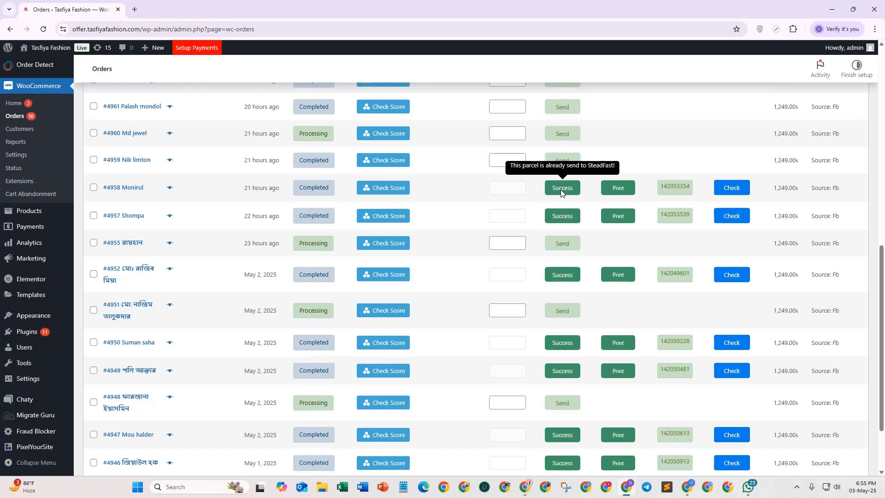
scroll(557, 277, "down", 2)
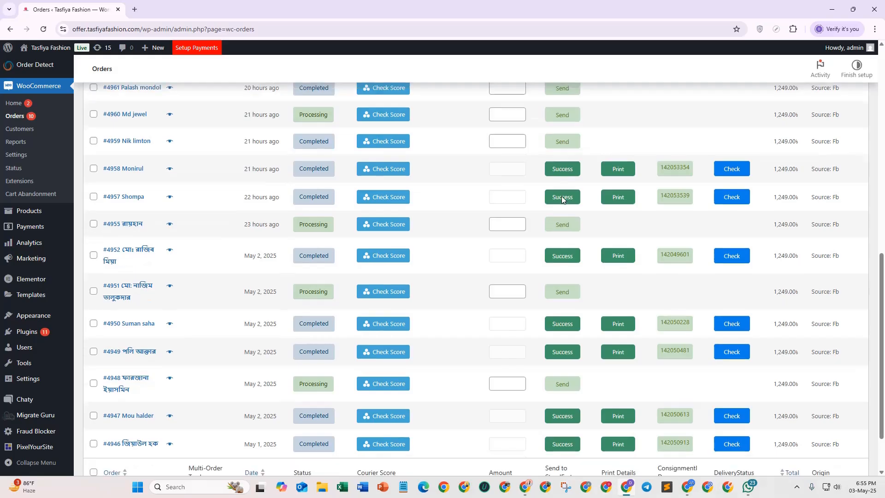
scroll(557, 357, "up", 3)
scroll(562, 237, "up", 7)
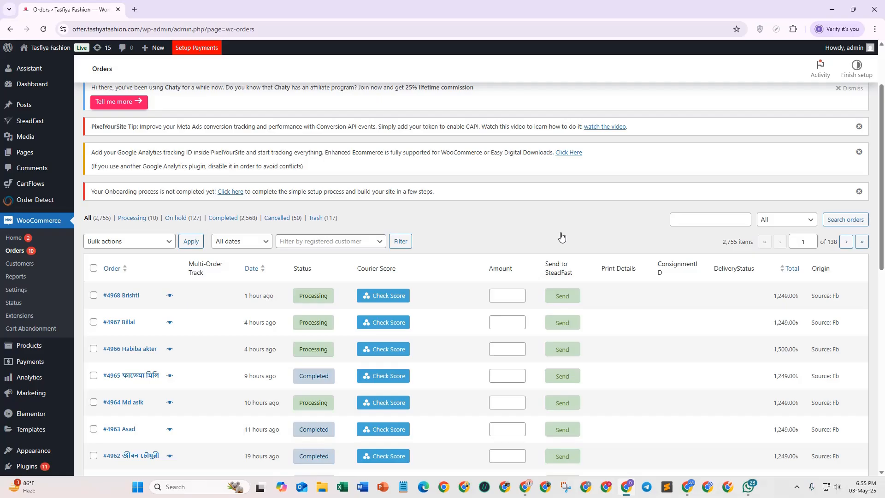
scroll(350, 250, "down", 1)
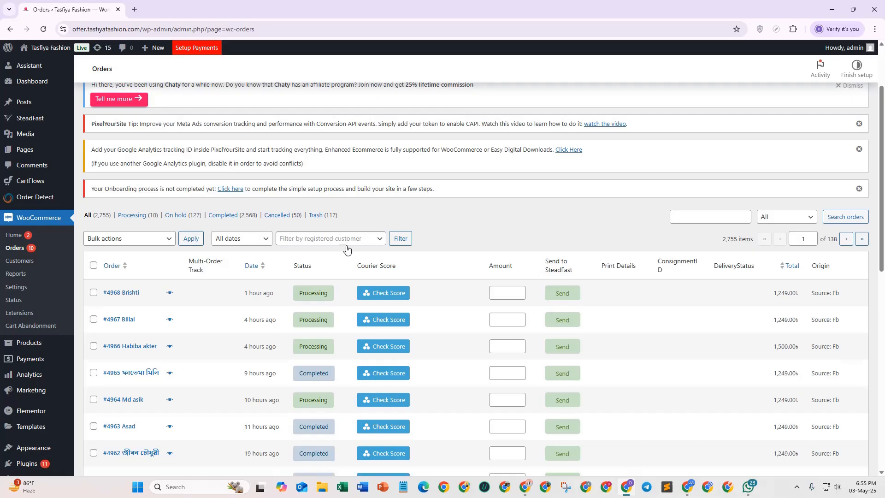
left_click(358, 250)
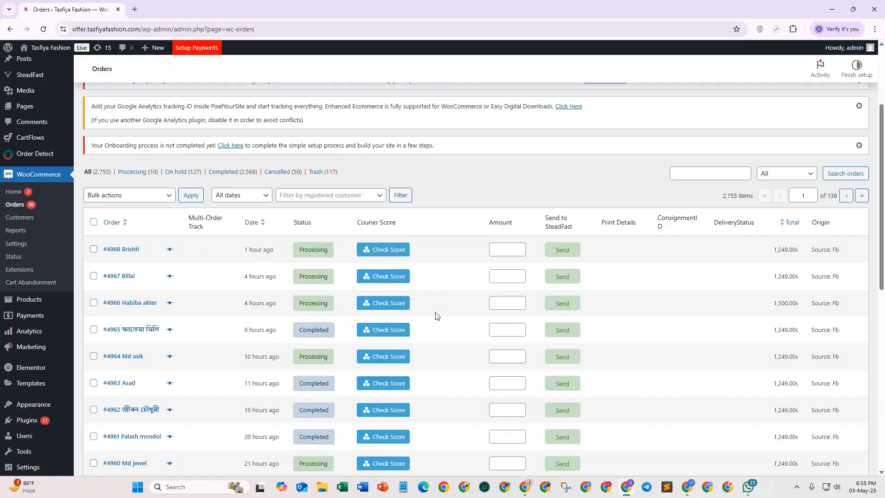
scroll(437, 313, "down", 1)
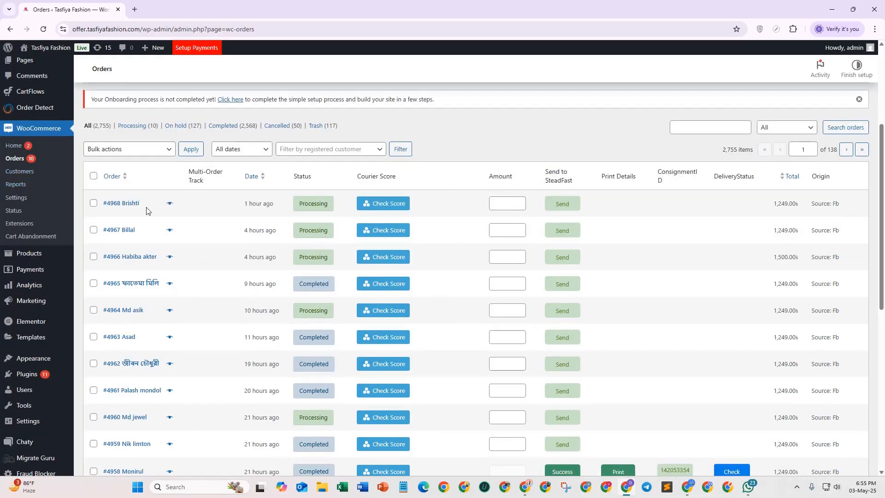
Step: Check the courier scores of the three newest orders and of two orders placed 21 hours ago
left_click(386, 205)
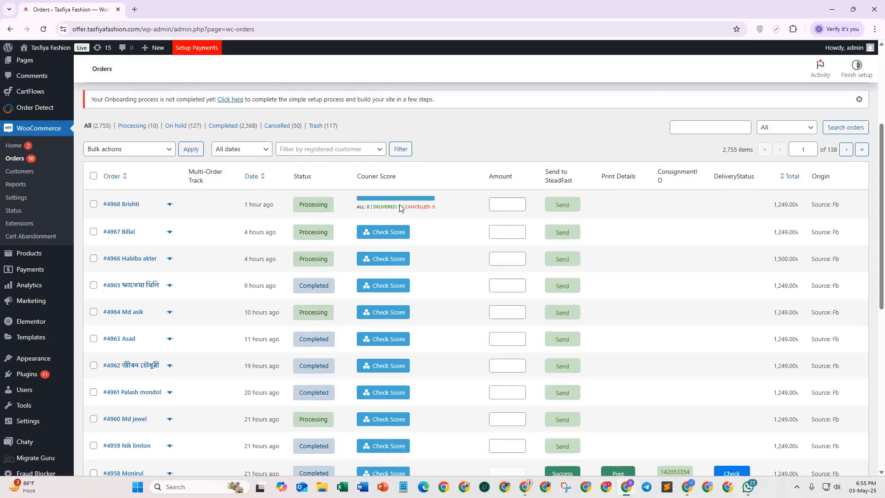
left_click(395, 234)
scroll(395, 233, "down", 2)
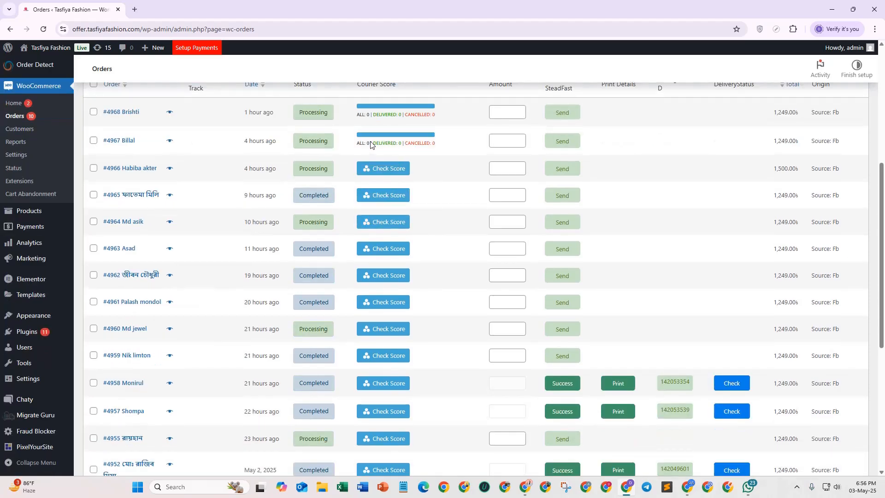
left_click(388, 169)
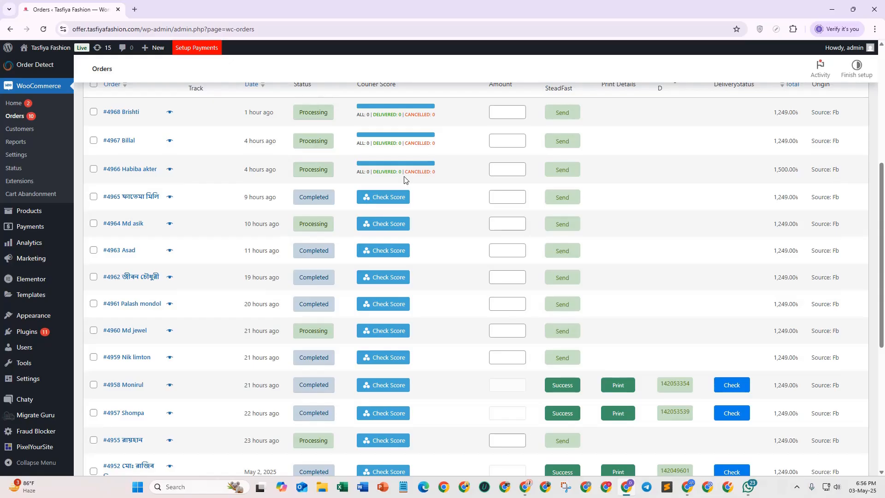
scroll(404, 180, "down", 3)
left_click(376, 194)
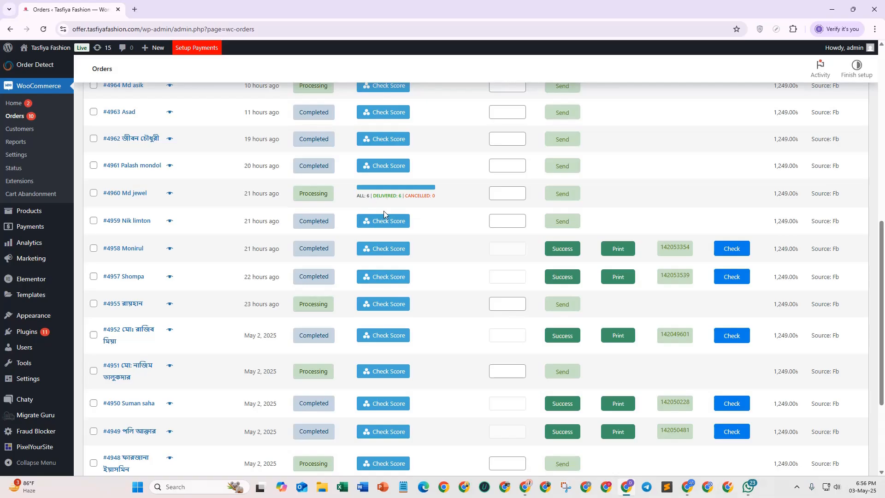
left_click(369, 251)
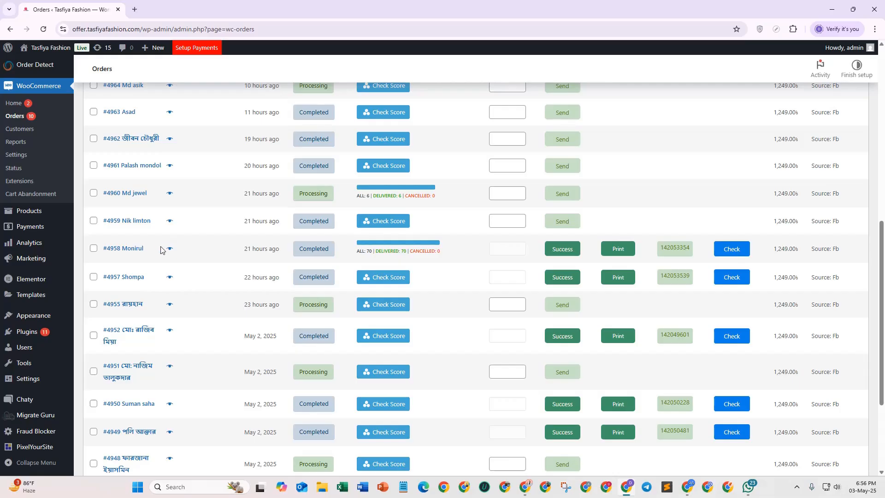
Step: Open the newest order already sent to SteadFast and examine its SteadFast and Pathao total and delivered counts
left_click(126, 253)
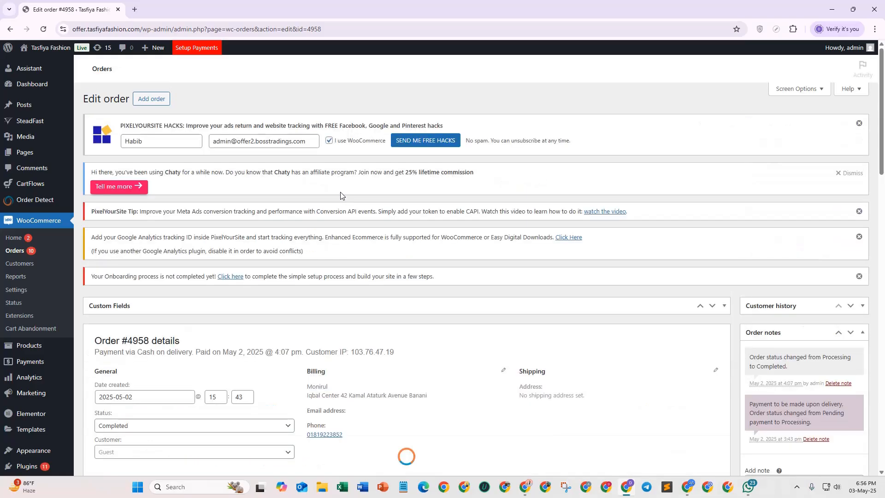
scroll(344, 194, "down", 4)
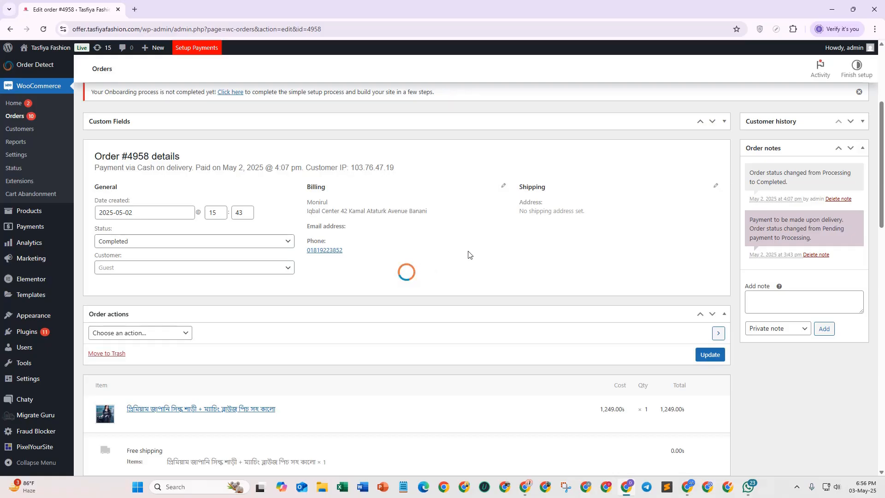
scroll(468, 255, "down", 2)
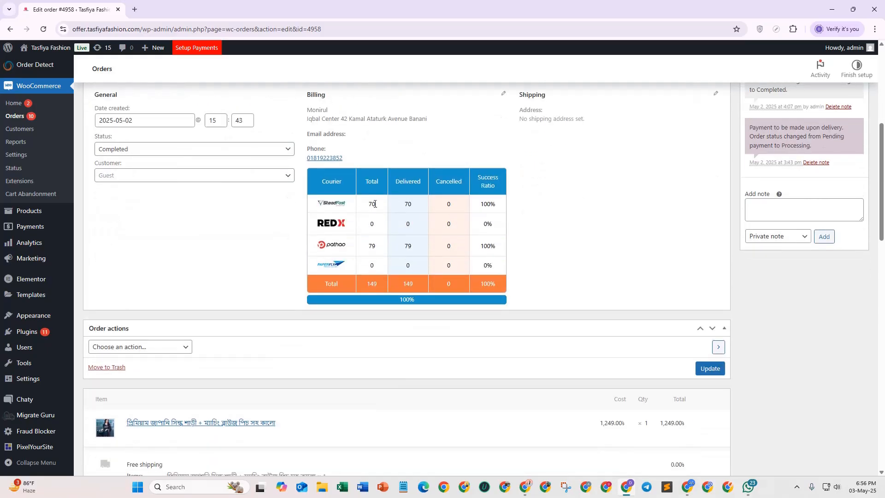
double_click(371, 204)
double_click(407, 204)
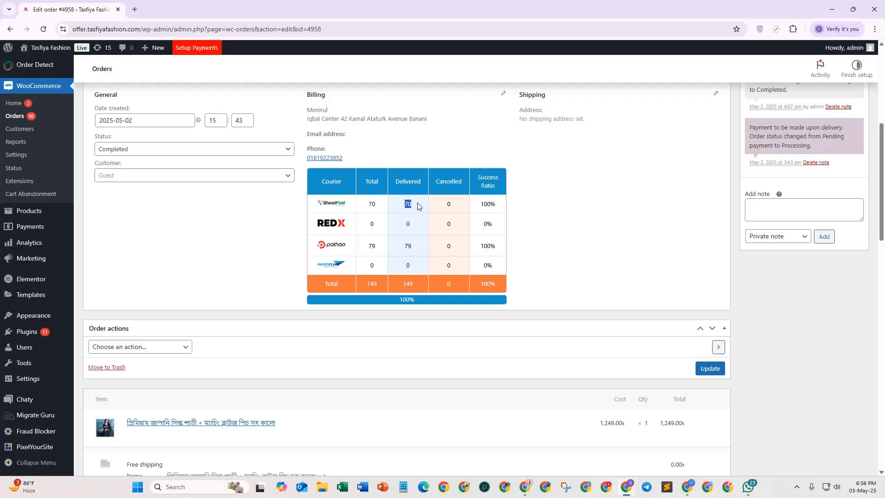
double_click(372, 246)
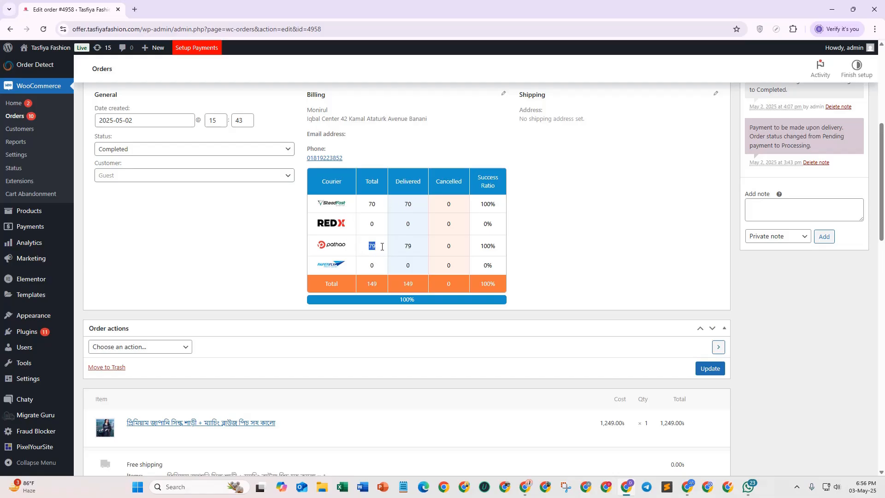
double_click(407, 246)
Step: Return from the order details to the orders list and look over its newest orders and status filters
scroll(305, 249, "up", 6)
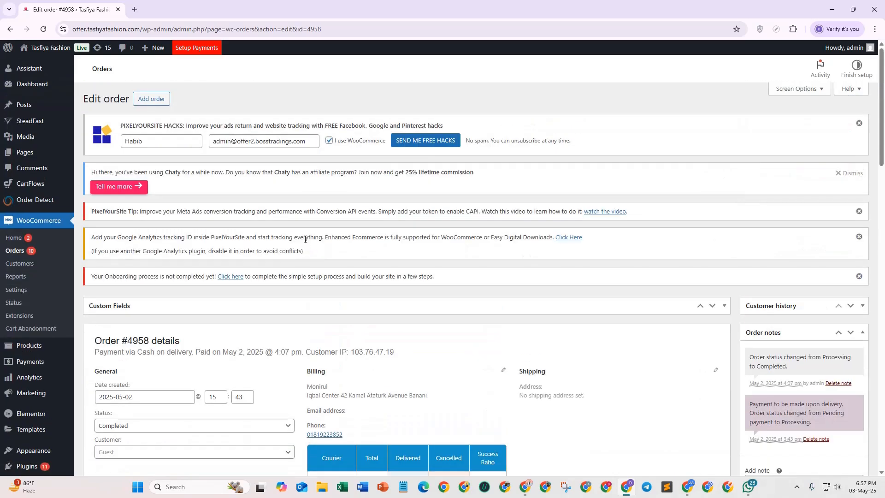
key("alt+Left")
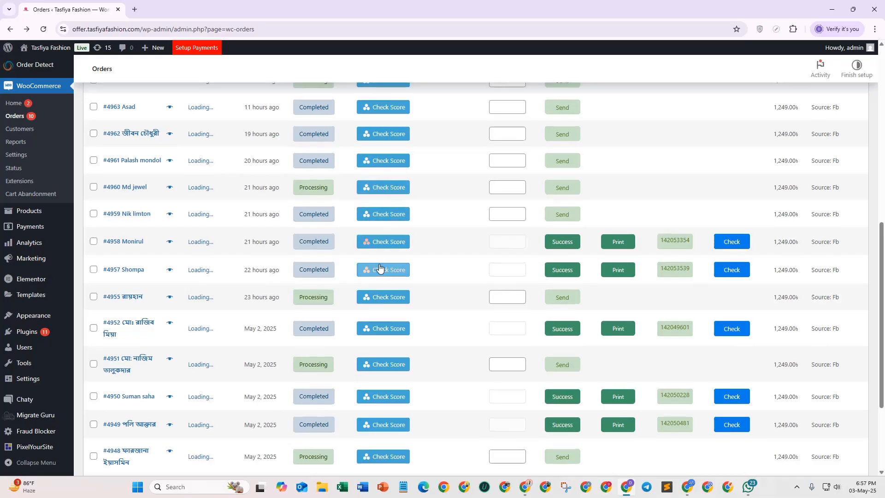
scroll(379, 268, "up", 5)
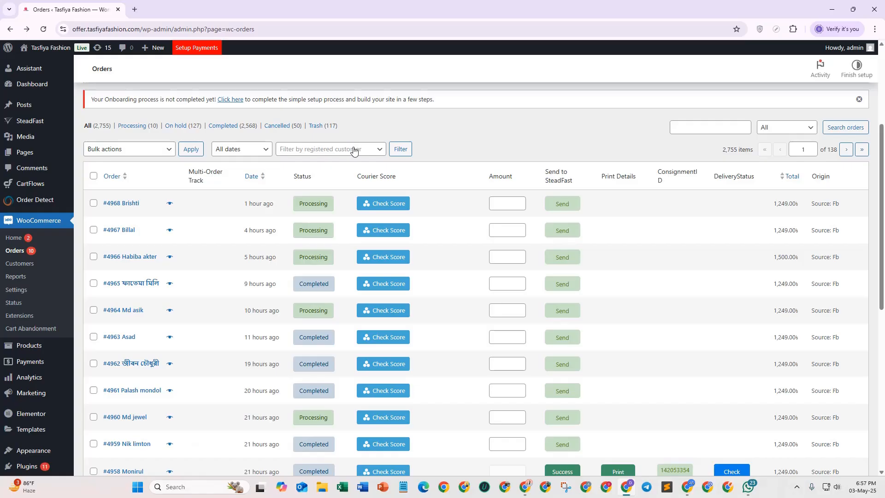
mouse_move(312, 261)
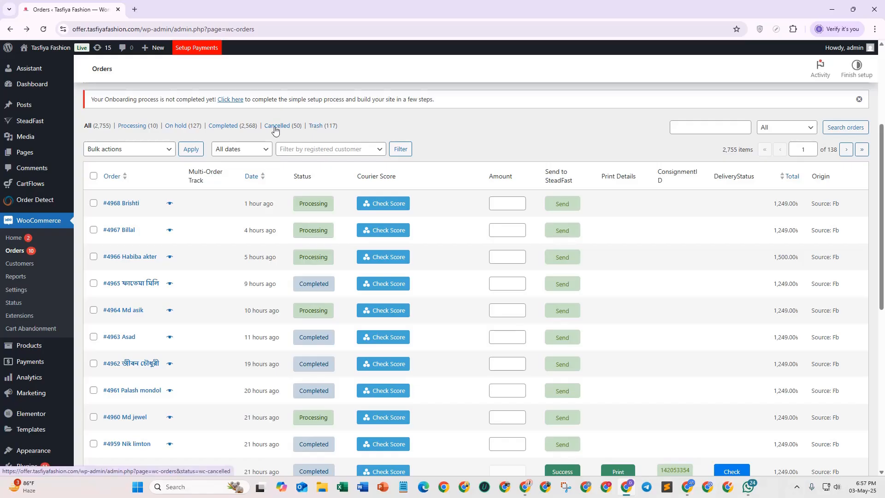
Step: Open the Tasfiya Fashion storefront in a new browser tab, keeping the orders list open
scroll(452, 162, "down", 2)
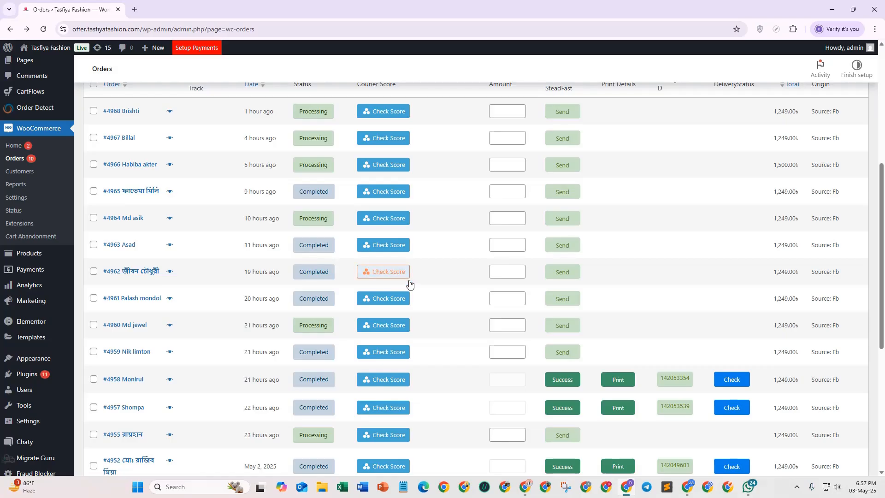
right_click(51, 48)
left_click(75, 58)
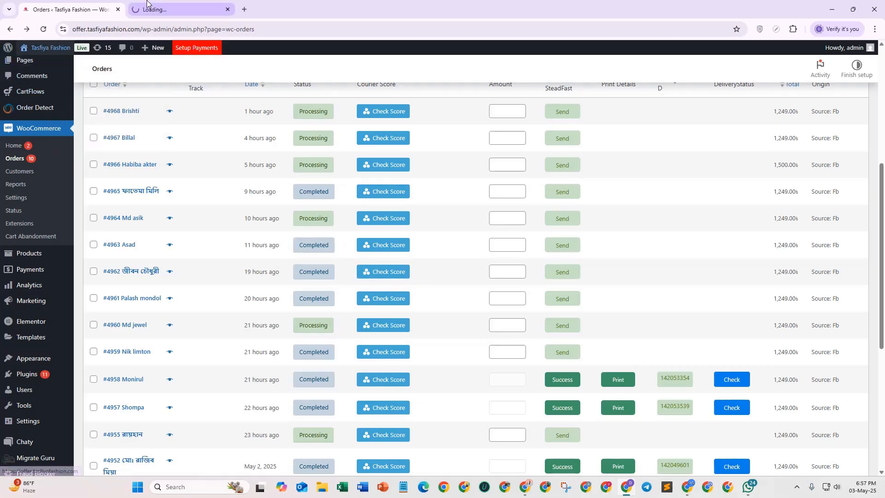
Step: Open the CartFlows funnels list in the site's admin area
scroll(234, 184, "up", 4)
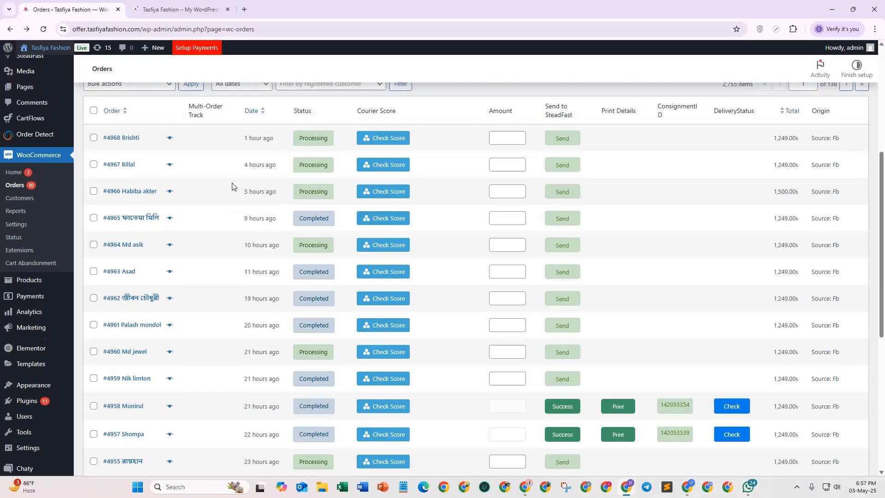
scroll(14, 157, "up", 3)
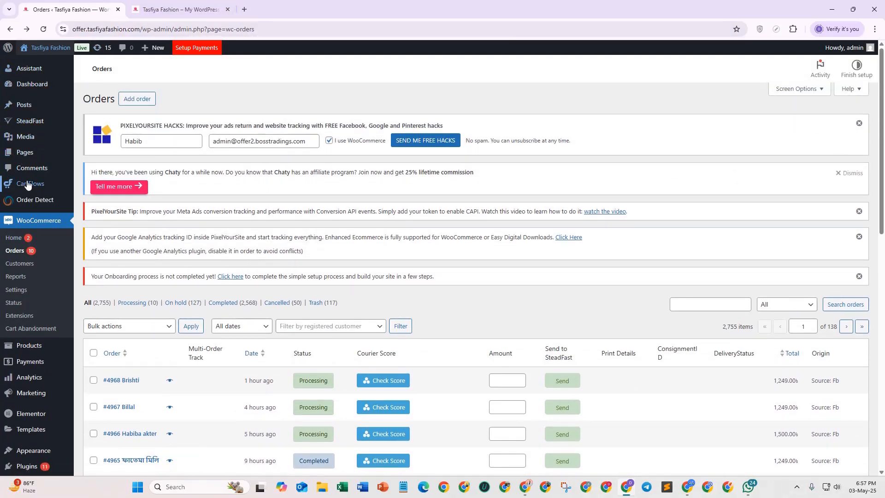
scroll(37, 199, "down", 3)
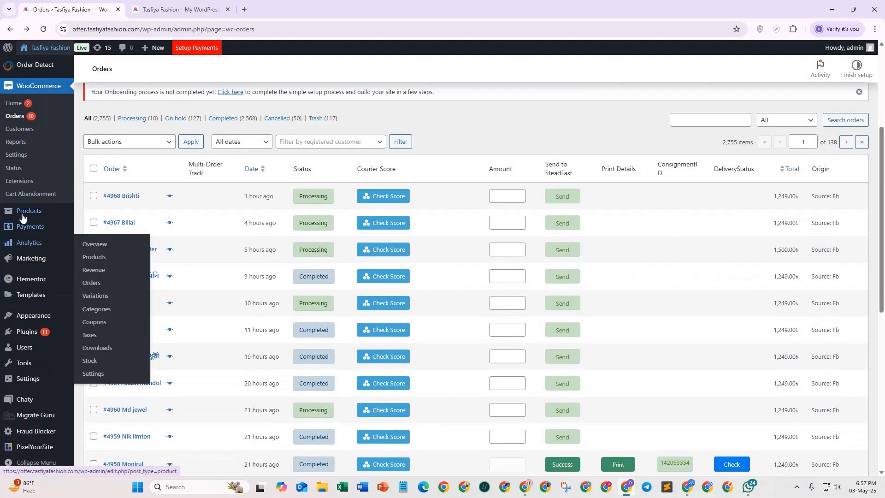
scroll(32, 221, "up", 3)
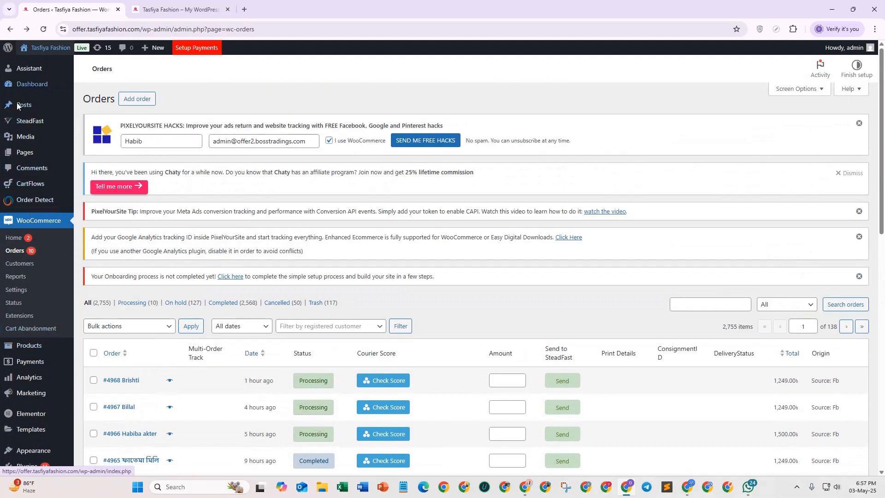
mouse_move(30, 185)
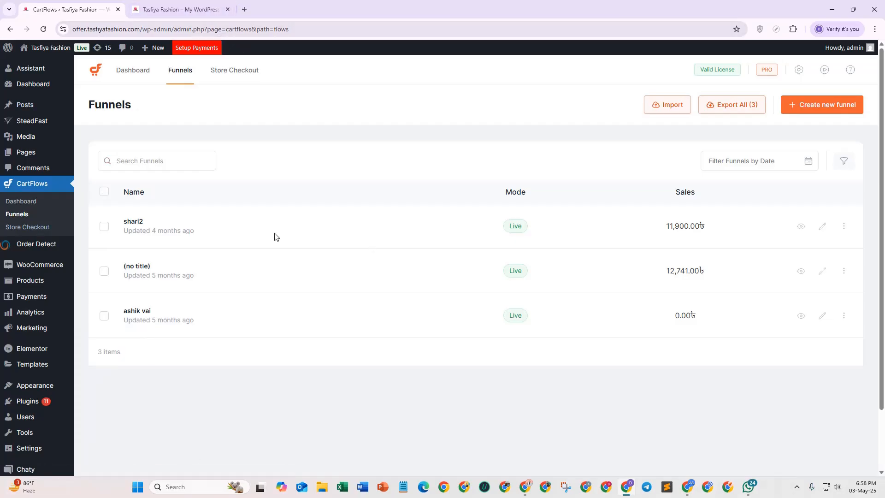
Step: Open the demo store at demo3.pixelitfirm.xyz in a new browser tab, keeping the CartFlows funnels list open
left_click(244, 10)
left_click(245, 28)
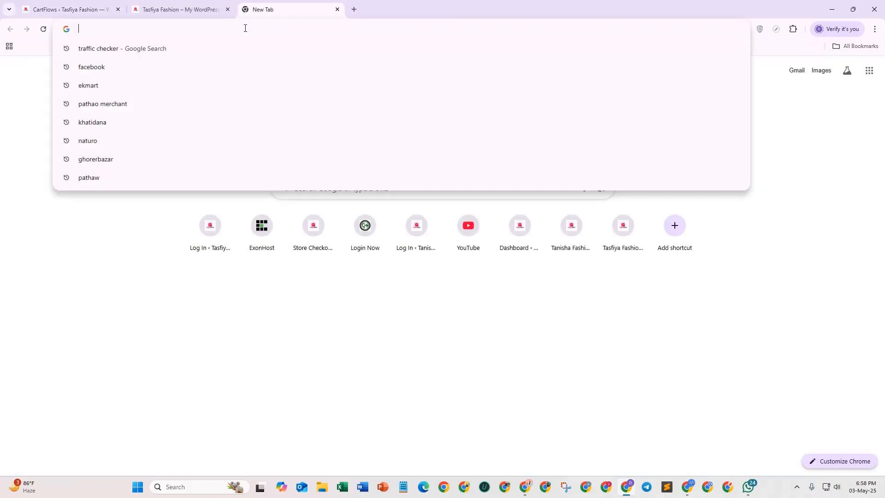
type("dem")
key("BackSpace")
key("BackSpace")
key("BackSpace")
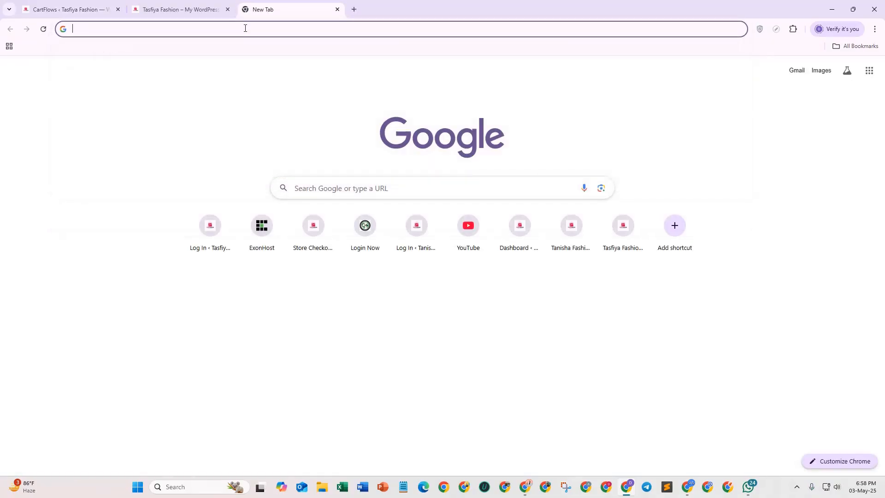
type("dem")
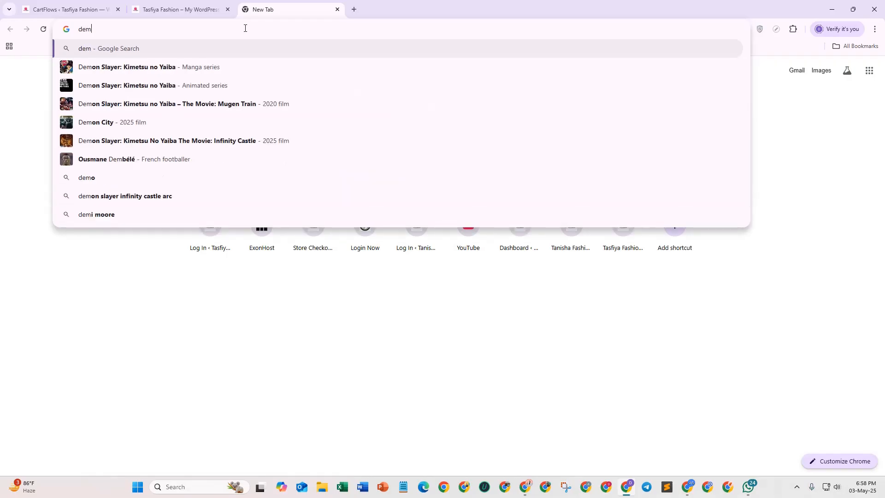
type("o")
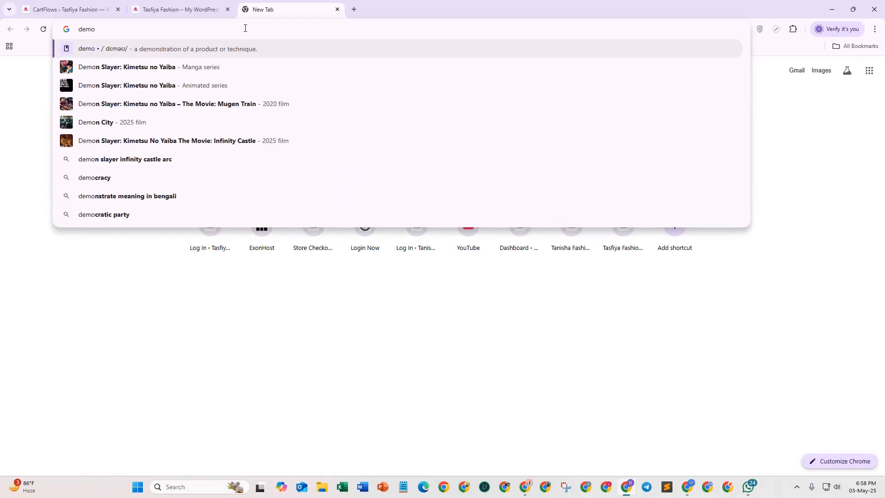
type("2")
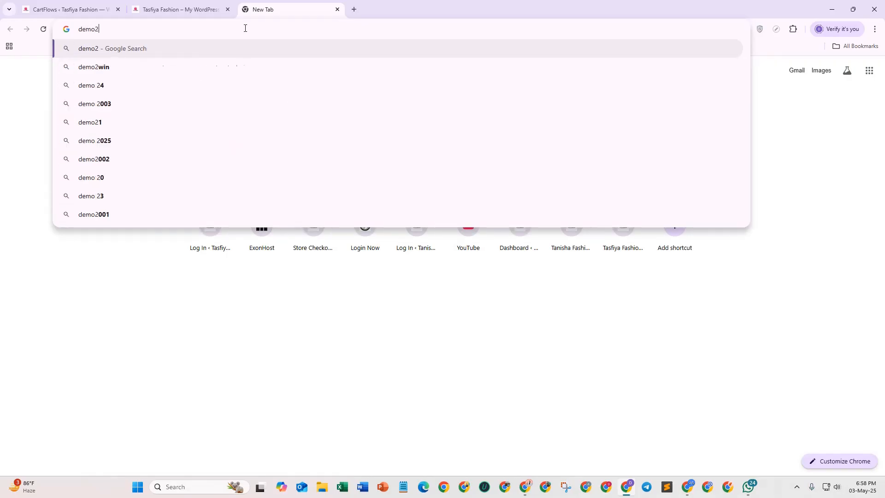
type(".")
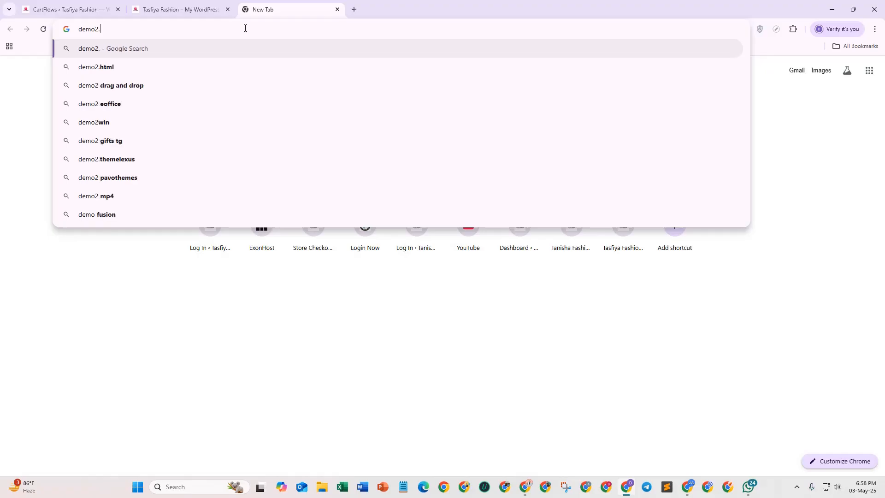
key("BackSpace")
key("BackSpace")
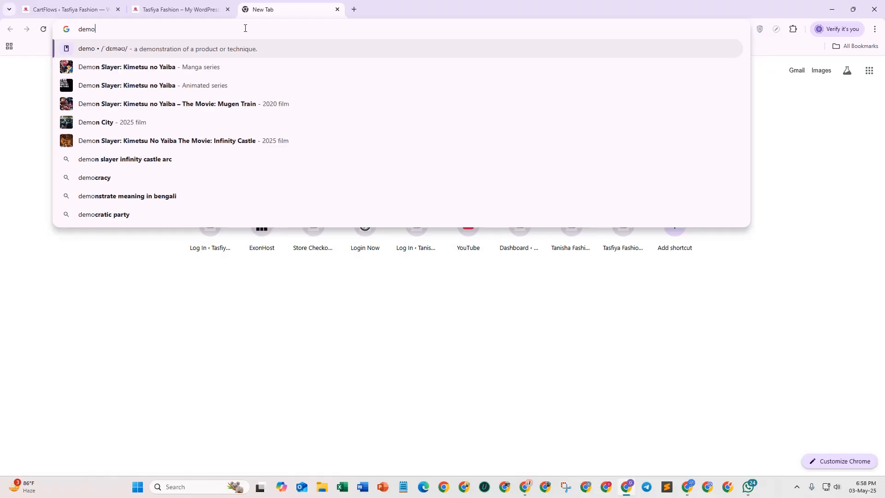
type("2")
key("BackSpace")
type("3")
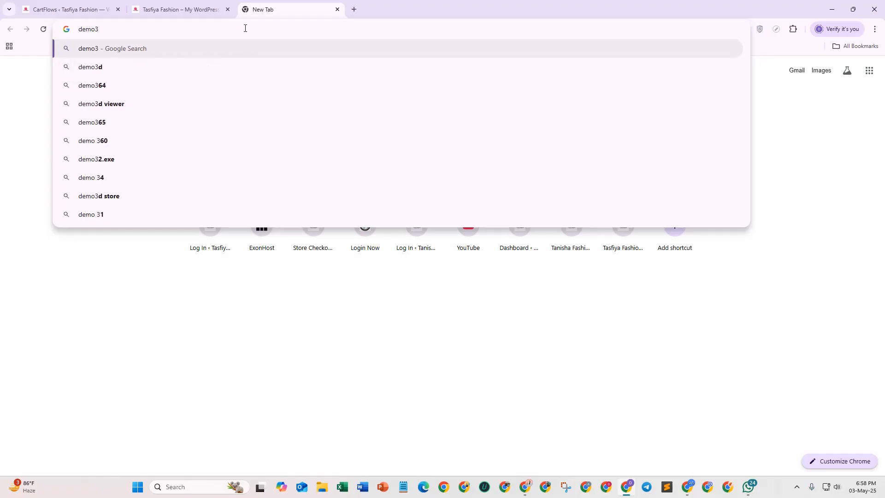
type(".pixelirt")
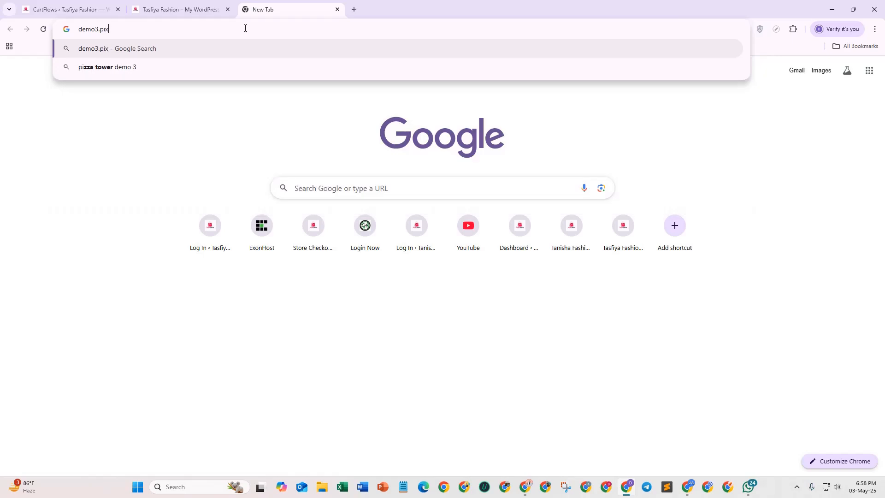
type("tfirm.x")
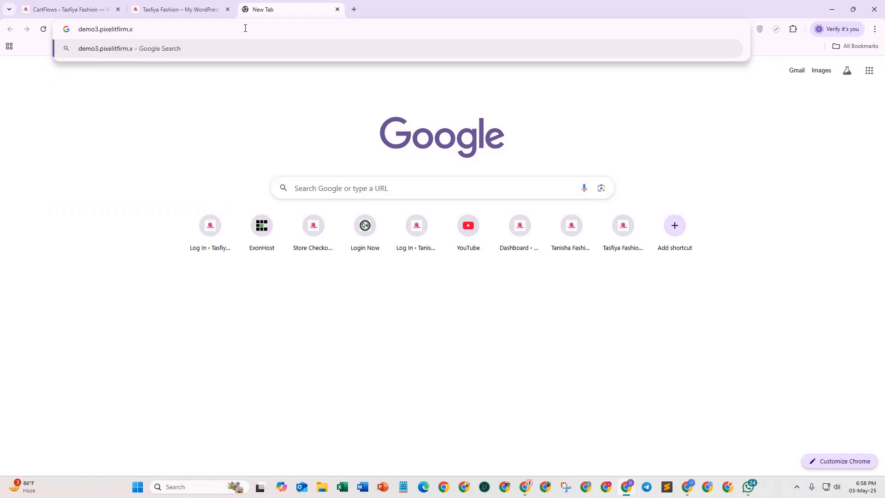
type("yz")
key("Return")
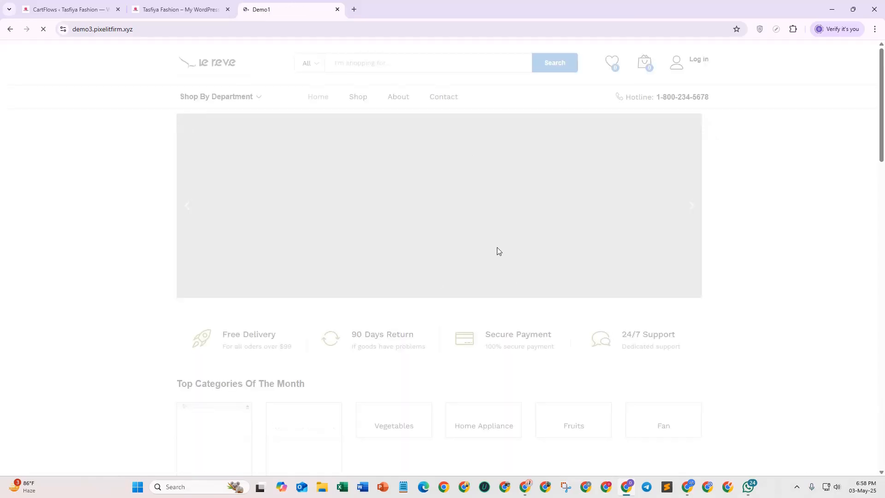
Step: Dismiss the discount subscription popup and buy Benarashi Shari 3 from the Men's Fashion products, going straight to checkout
scroll(496, 247, "down", 6)
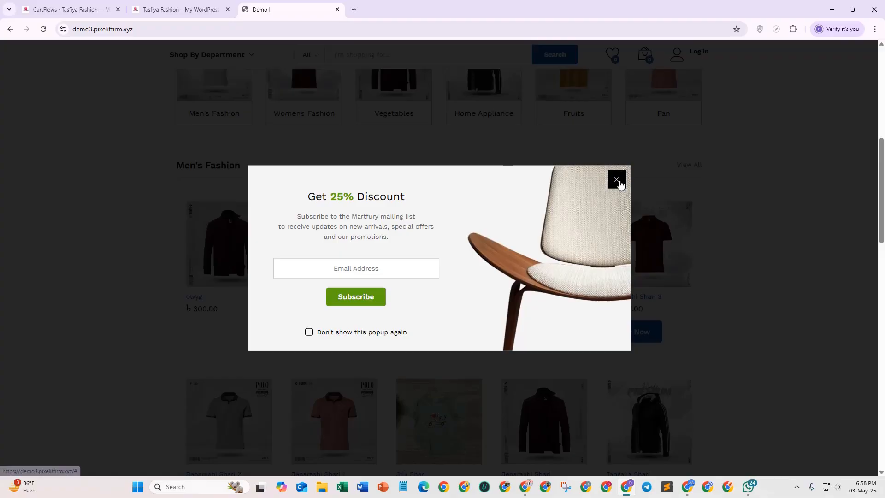
left_click(616, 178)
scroll(638, 291, "down", 2)
left_click(639, 247)
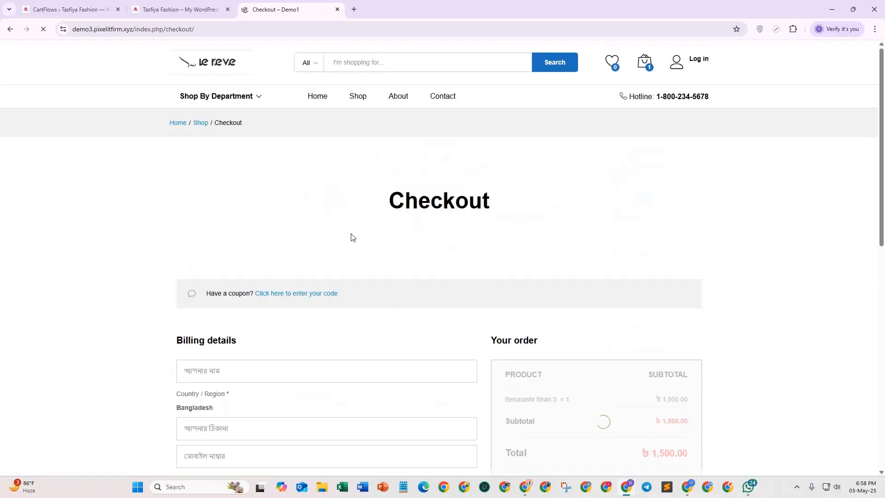
Step: Examine the checkout page's billing fields for name, address and mobile number, along with the order summary and payment methods
scroll(353, 237, "down", 4)
left_click(186, 179)
left_click(211, 237)
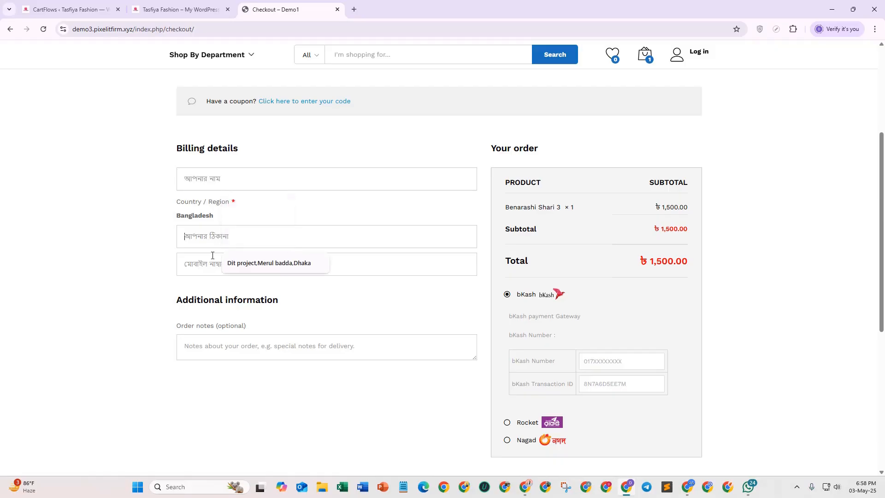
left_click(212, 264)
scroll(425, 304, "down", 1)
scroll(567, 150, "up", 3)
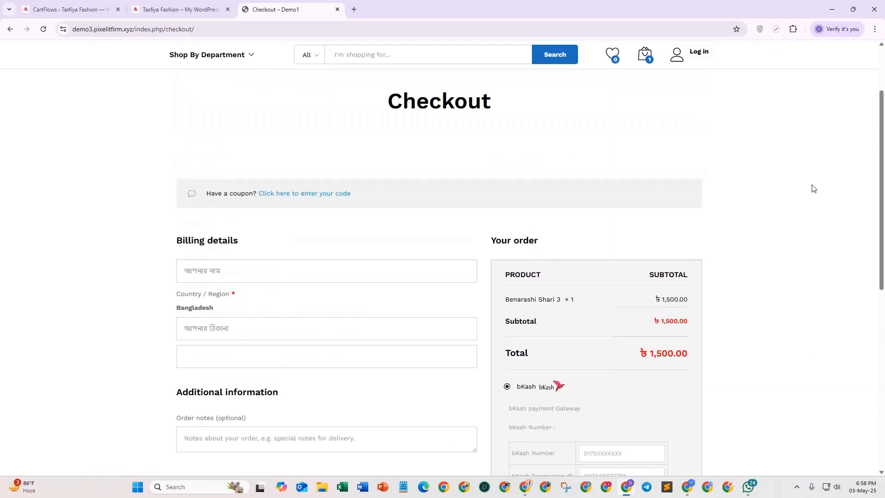
scroll(482, 199, "up", 2)
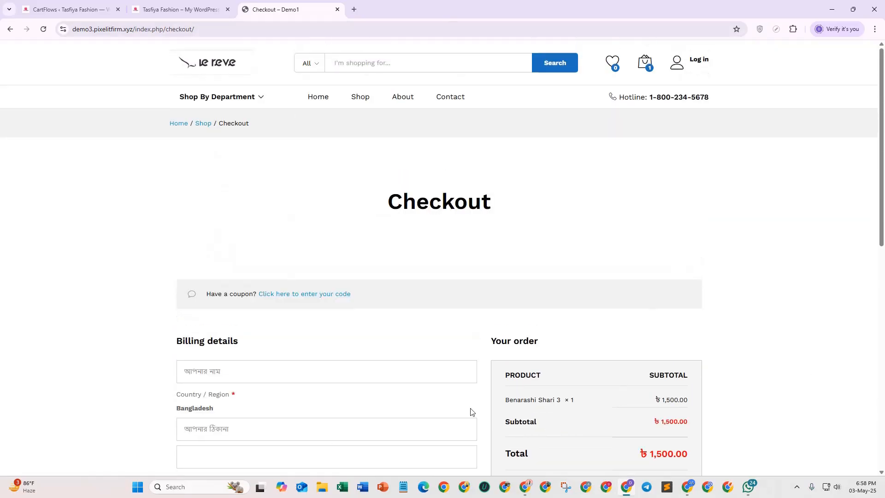